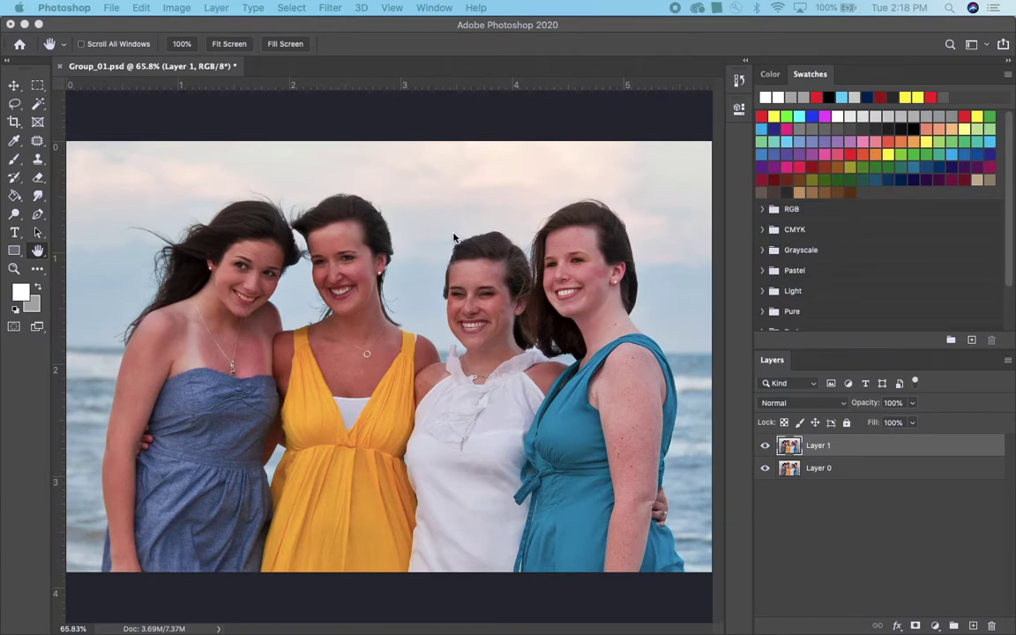
Toggle Layer 0 and Layer 1 visibility to compare the photos, finishing with Layer 0 hidden.
left_click(765, 468)
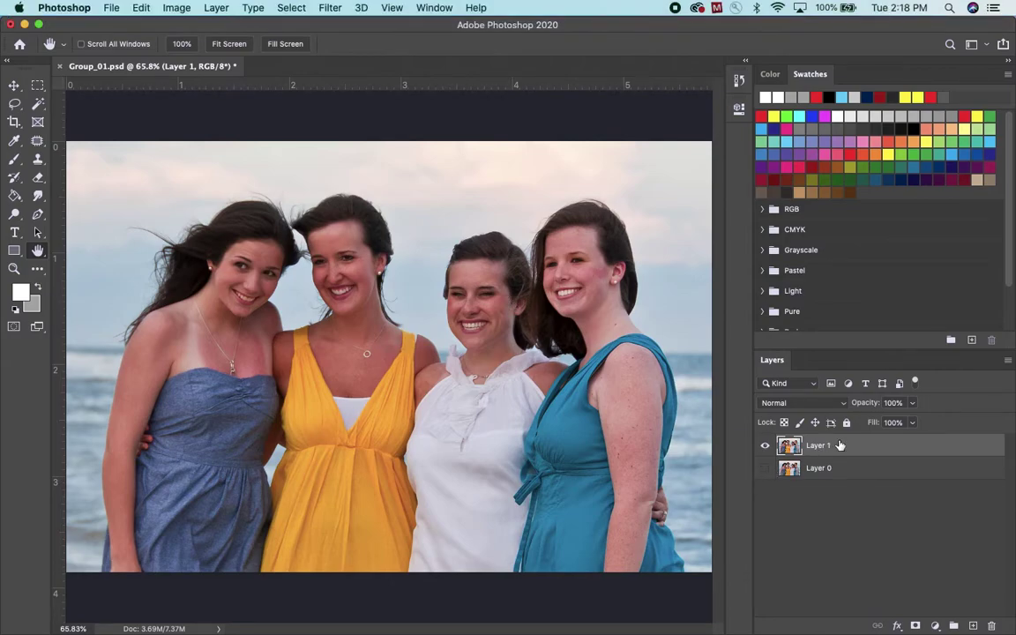
left_click(765, 468)
left_click(765, 445)
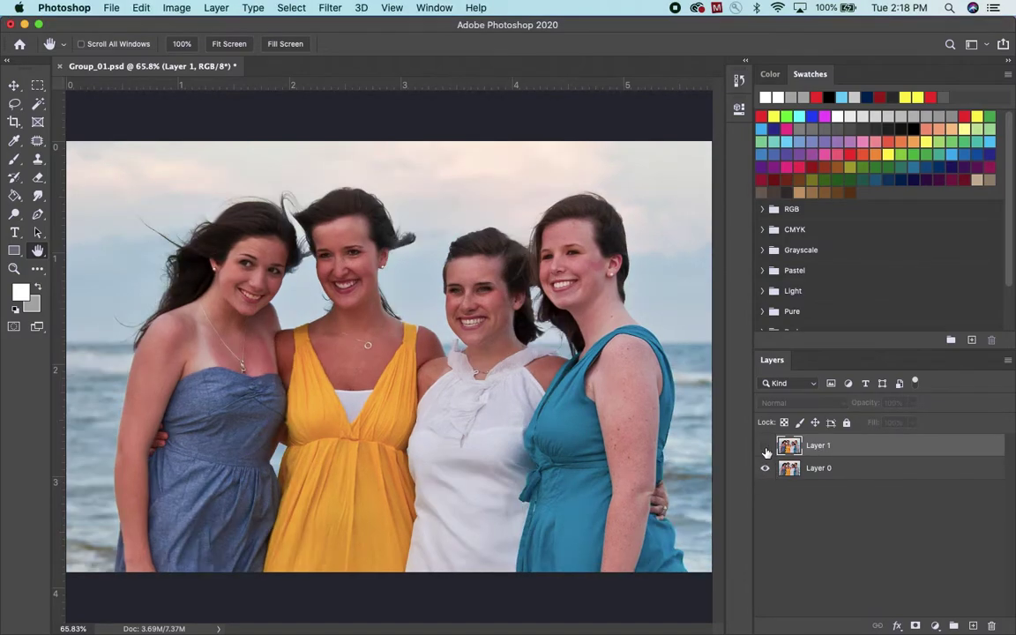
left_click(765, 468)
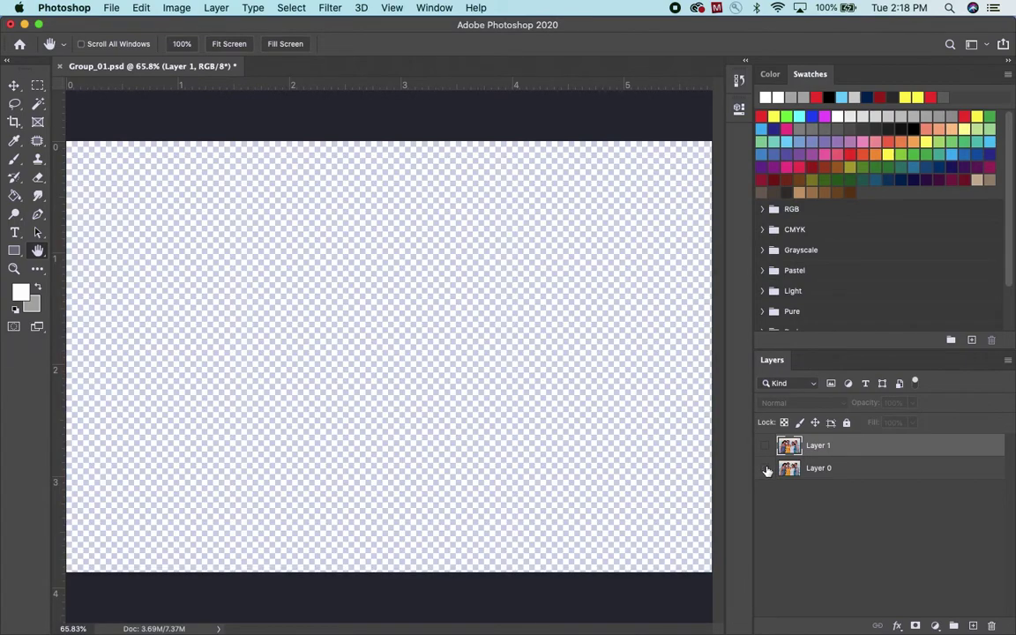
left_click(765, 469)
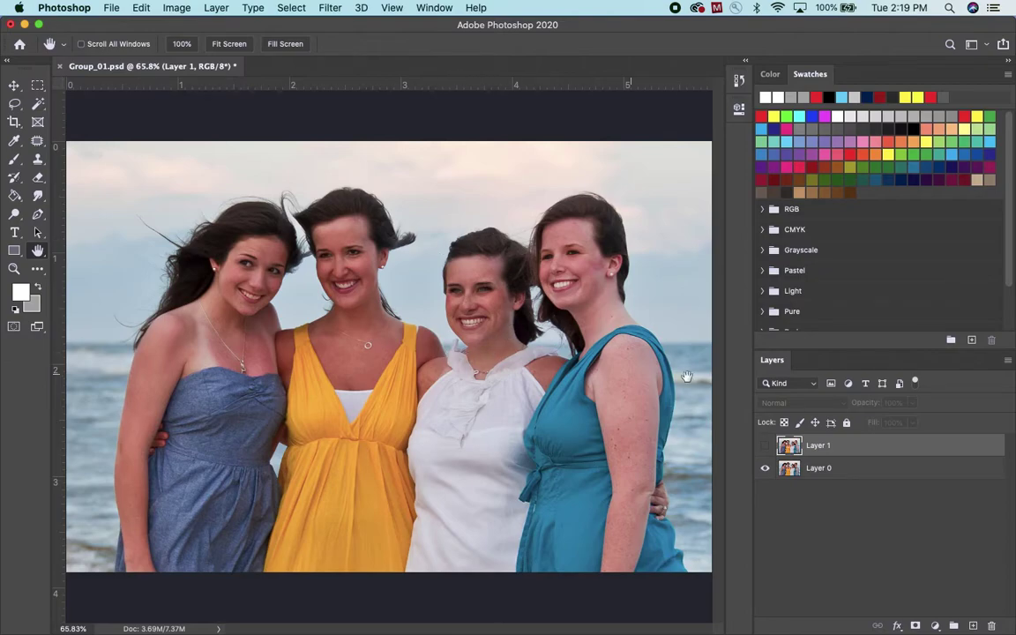
left_click(765, 468)
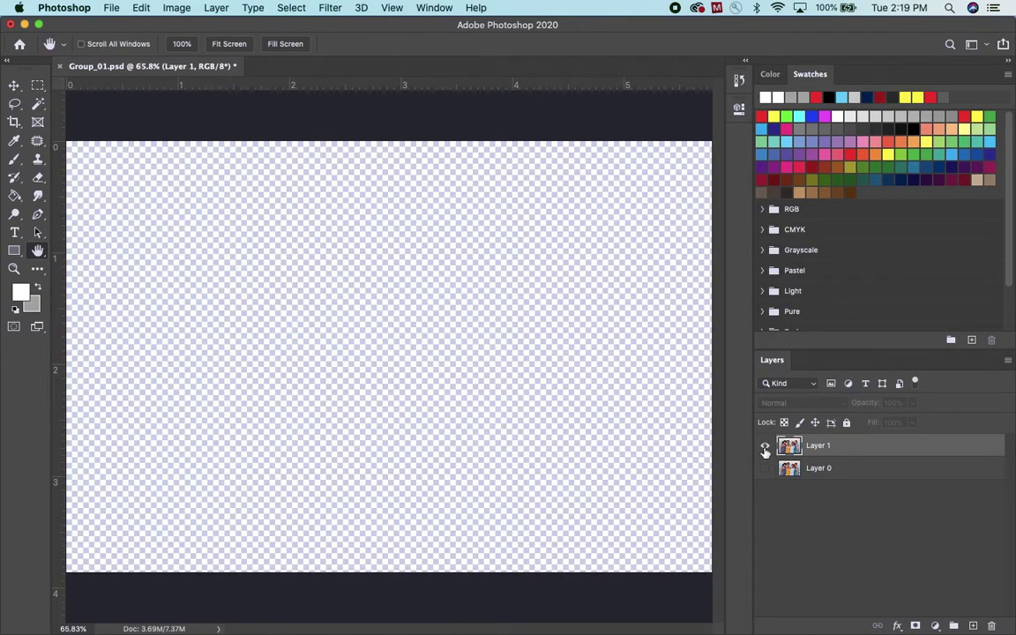
left_click(765, 446)
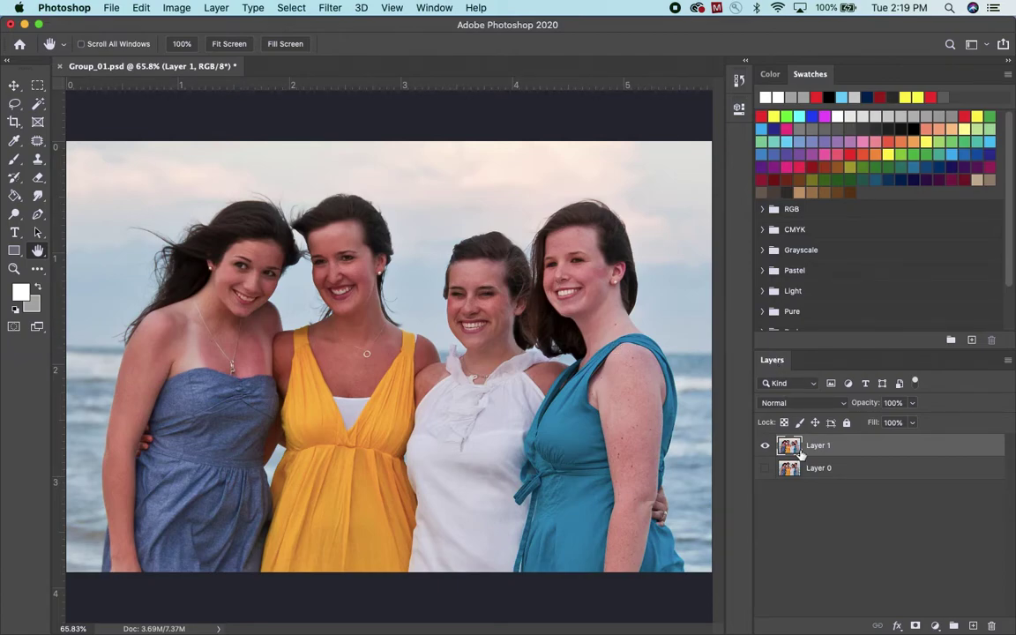
Add a white layer mask to Layer 1 and restore black as the foreground colour.
left_click(917, 628)
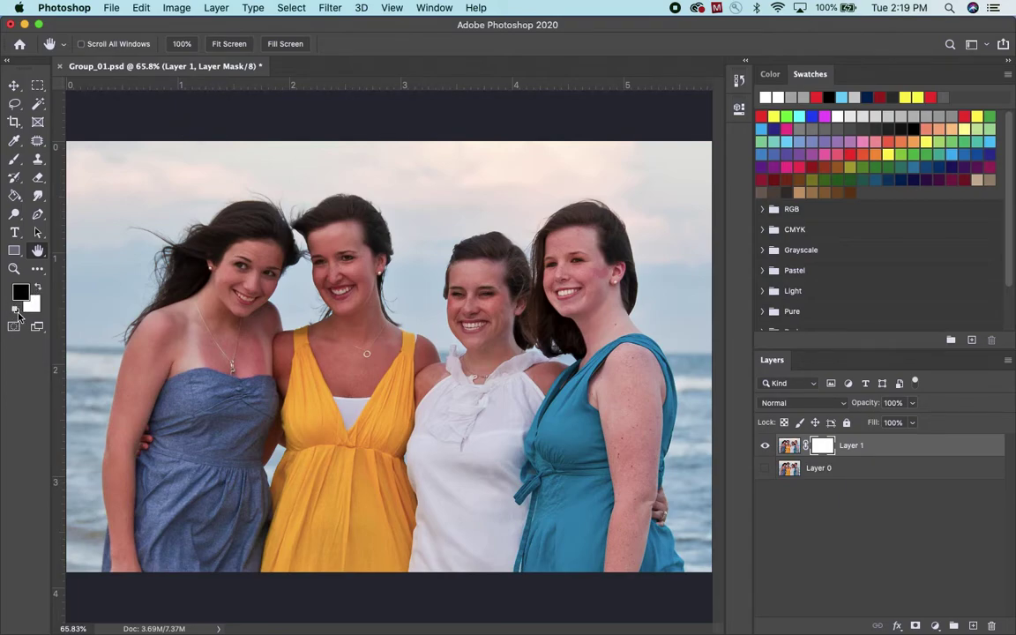
key("x")
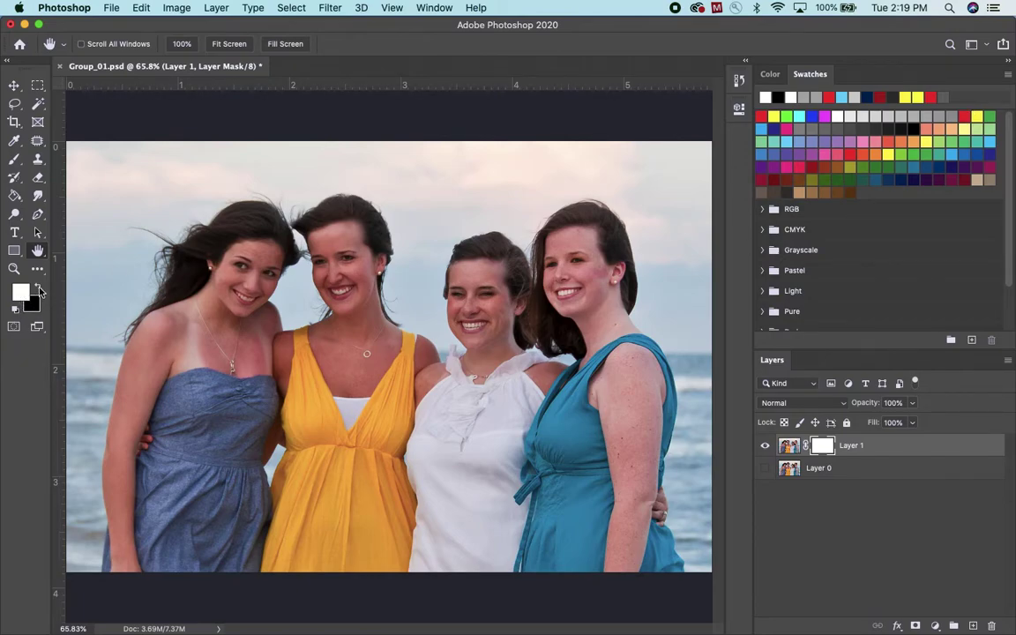
left_click(39, 289)
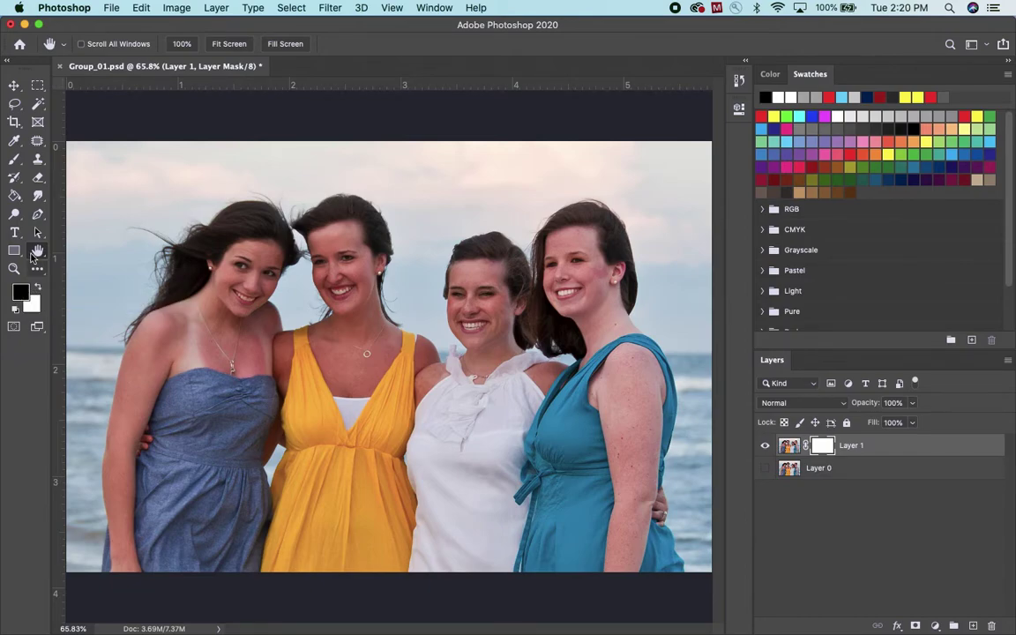
Set up the Brush tool at 80 pixels with 22% hardness.
left_click(14, 161)
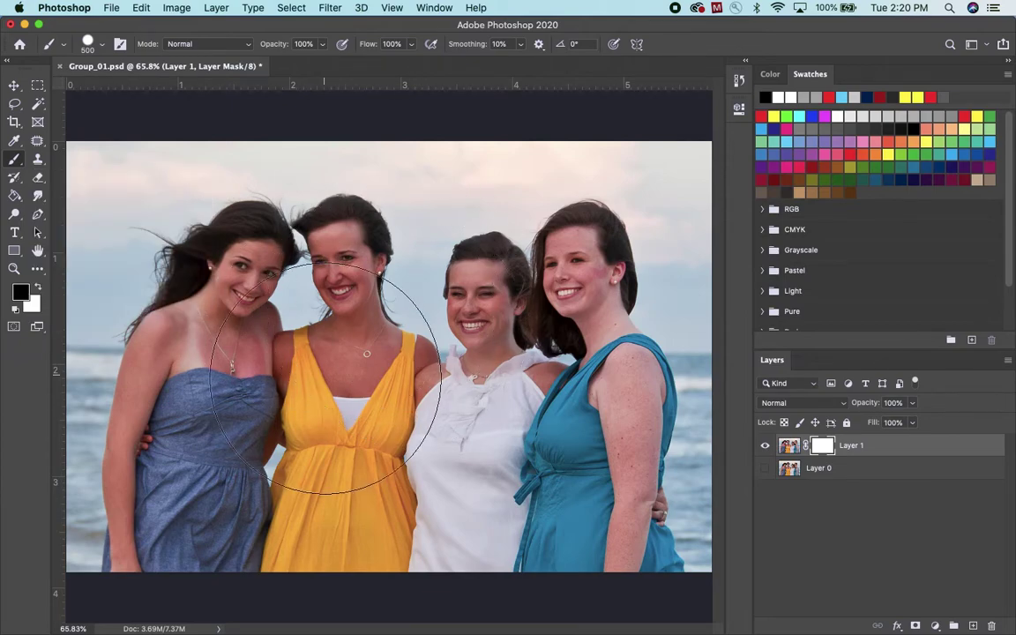
key("bracketleft")
key("bracketleft")
key("bracketleft")
key("bracketleft")
key("bracketleft")
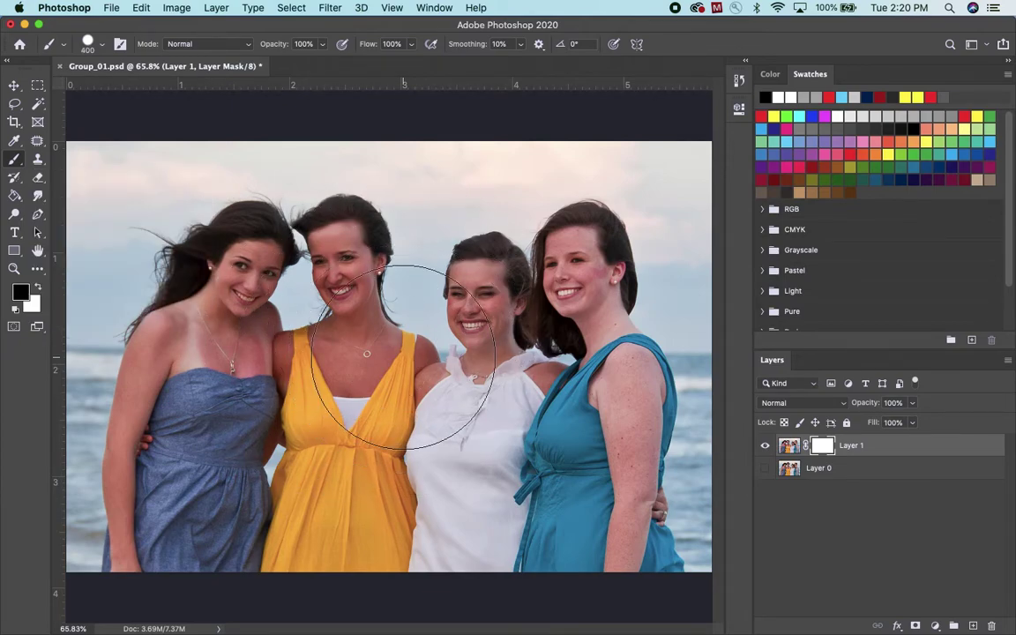
key("bracketleft")
key("bracketleft")
key("bracketleft")
key("bracketleft")
key("bracketleft")
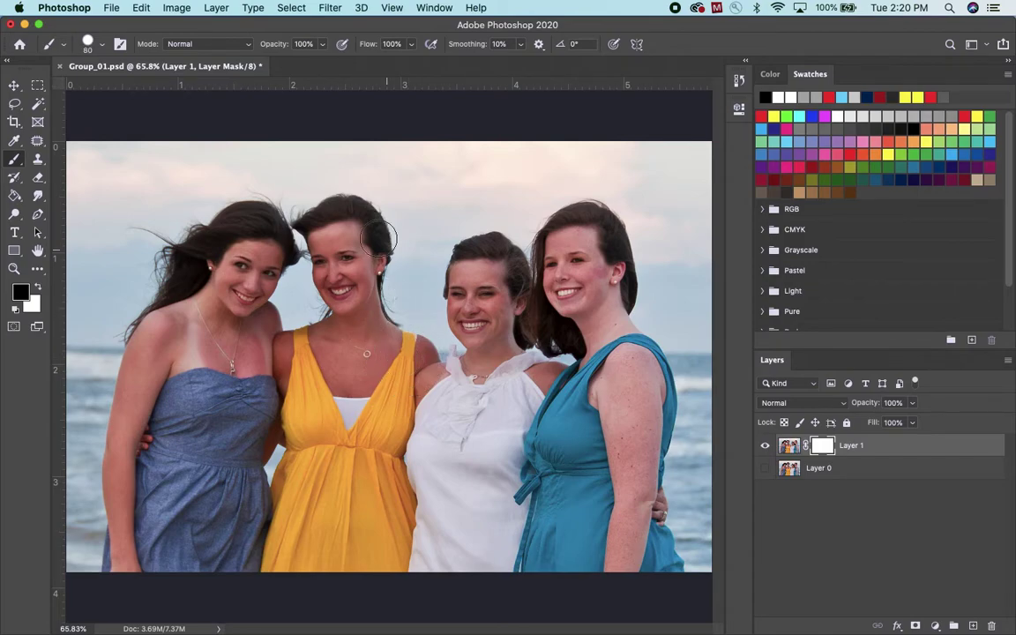
left_click(101, 49)
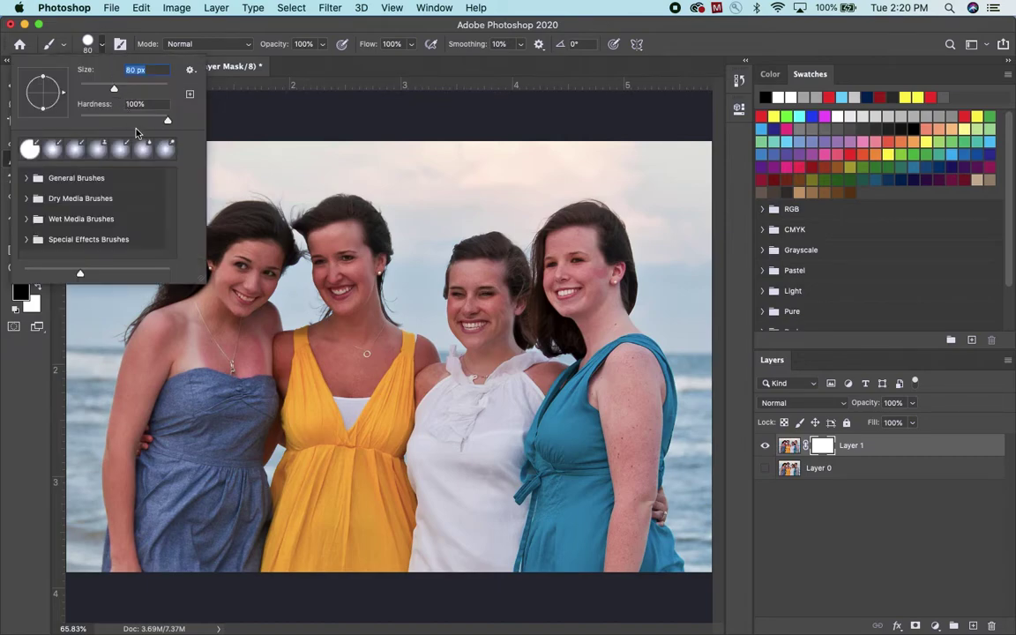
left_click_drag(170, 124, 99, 122)
Paint black over the third woman's face on the mask, using 45 pixels along its left edge.
left_click(484, 265)
mouse_move(476, 284)
left_mouse_down()
mouse_move(481, 267)
mouse_move(479, 305)
mouse_move(471, 276)
left_mouse_up()
key("bracketleft")
key("bracketleft")
key("bracketleft")
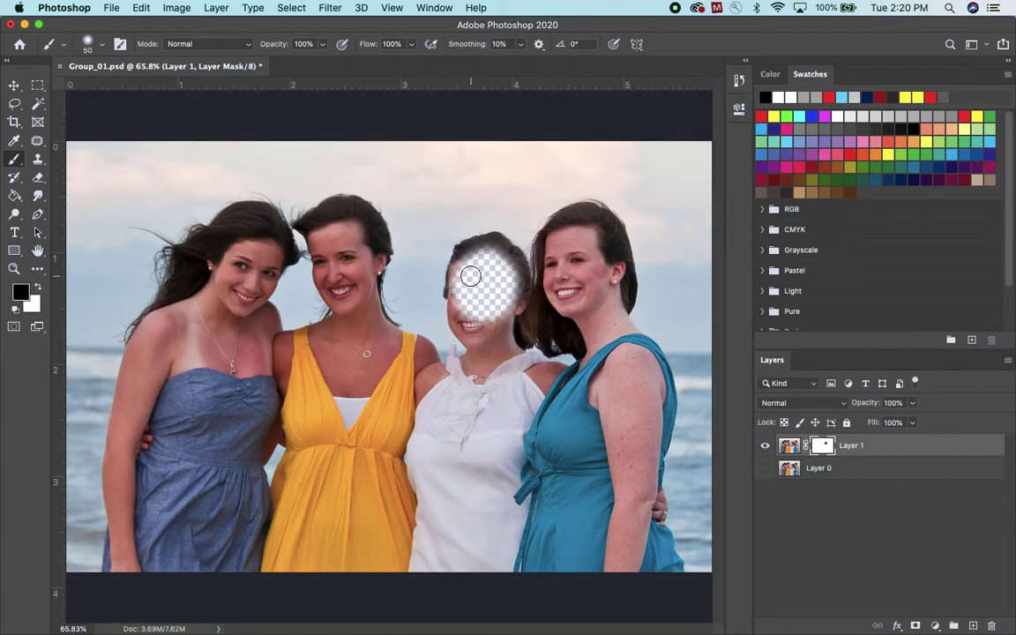
mouse_move(469, 281)
left_mouse_down()
mouse_move(456, 282)
mouse_move(458, 309)
mouse_move(482, 334)
mouse_move(459, 284)
mouse_move(465, 258)
mouse_move(496, 261)
mouse_move(460, 269)
mouse_move(469, 320)
mouse_move(465, 298)
mouse_move(462, 315)
mouse_move(447, 303)
mouse_move(445, 272)
mouse_move(453, 263)
mouse_move(490, 289)
mouse_move(460, 325)
mouse_move(449, 315)
mouse_move(462, 338)
left_mouse_up()
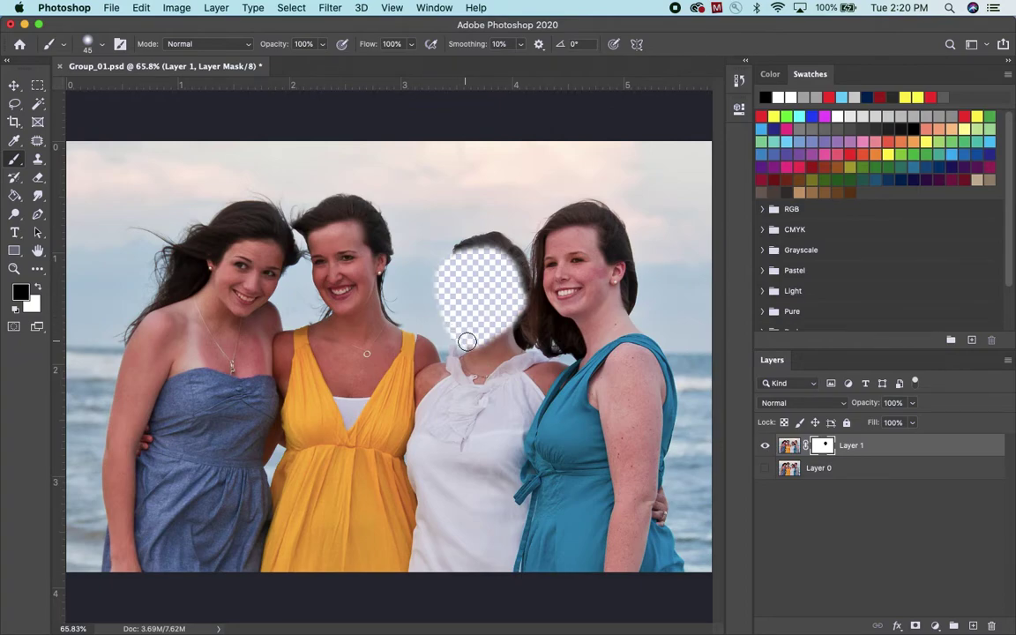
Show Layer 0 beneath the hole and mask around the neck with a 25-pixel brush to reveal the collar.
left_click(766, 471)
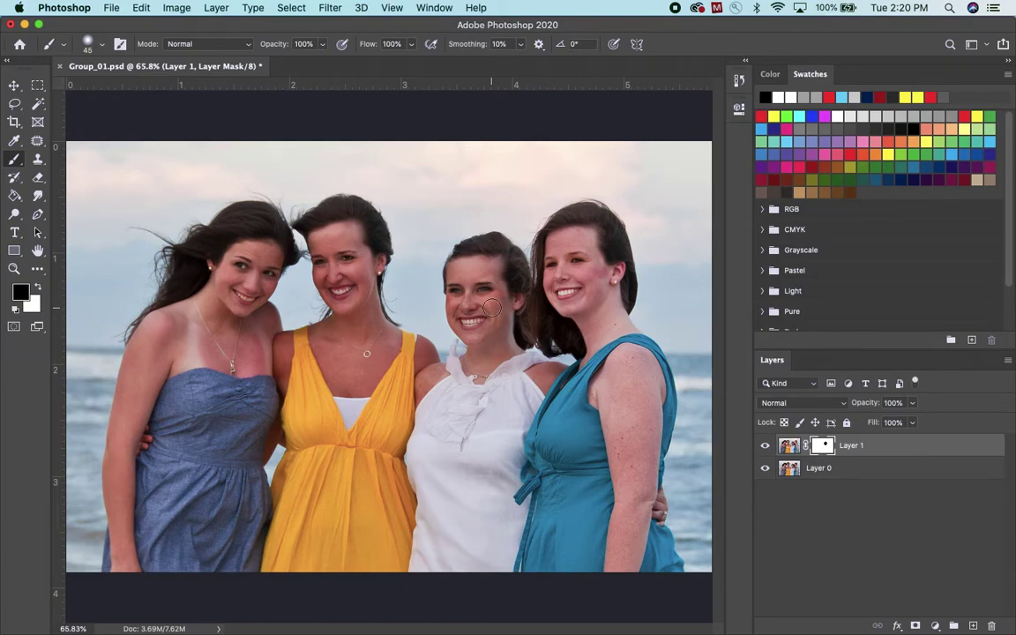
scroll(491, 307, "up", 6)
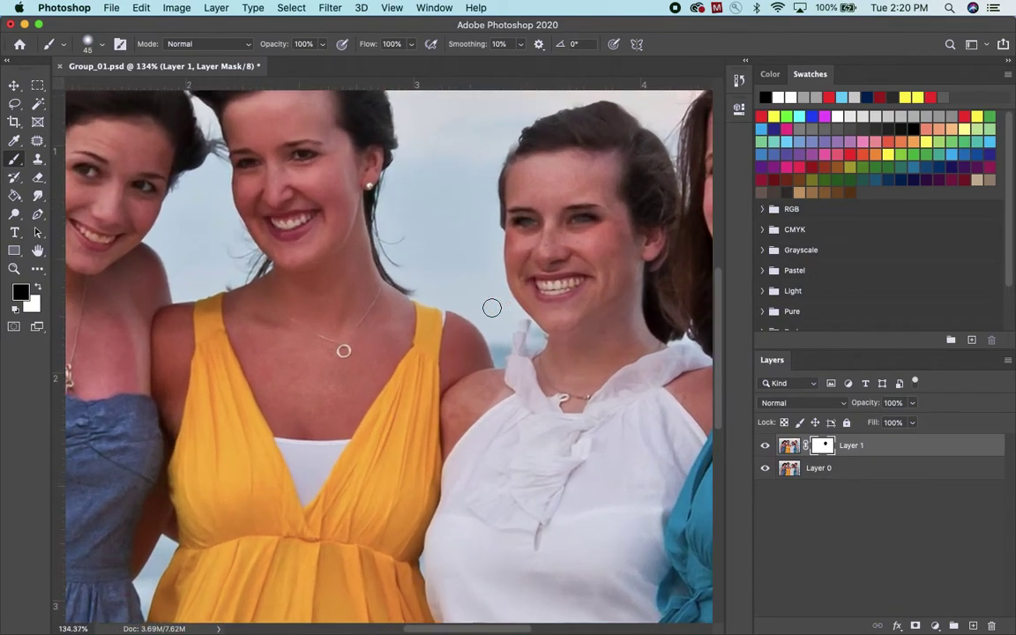
scroll(491, 307, "right", 5)
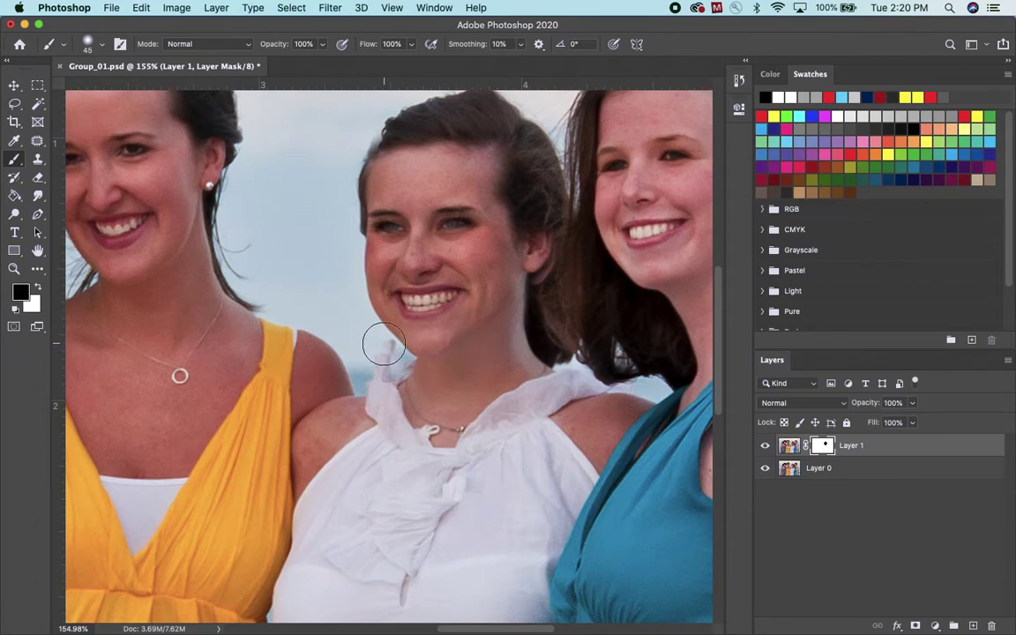
key("bracketleft")
key("bracketleft")
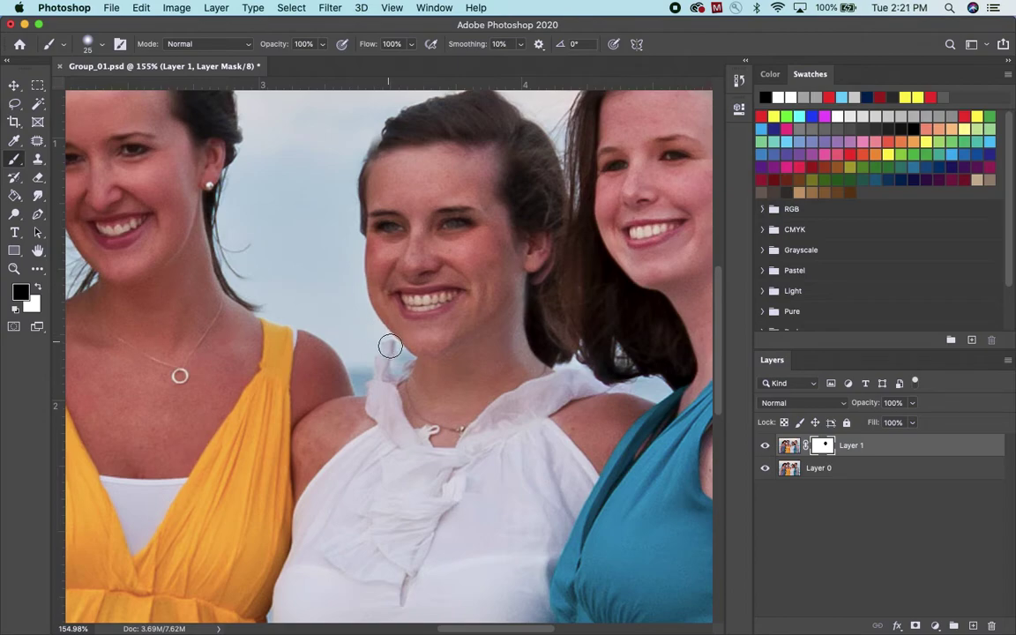
mouse_move(386, 347)
left_mouse_down()
mouse_move(390, 386)
mouse_move(453, 375)
left_mouse_up()
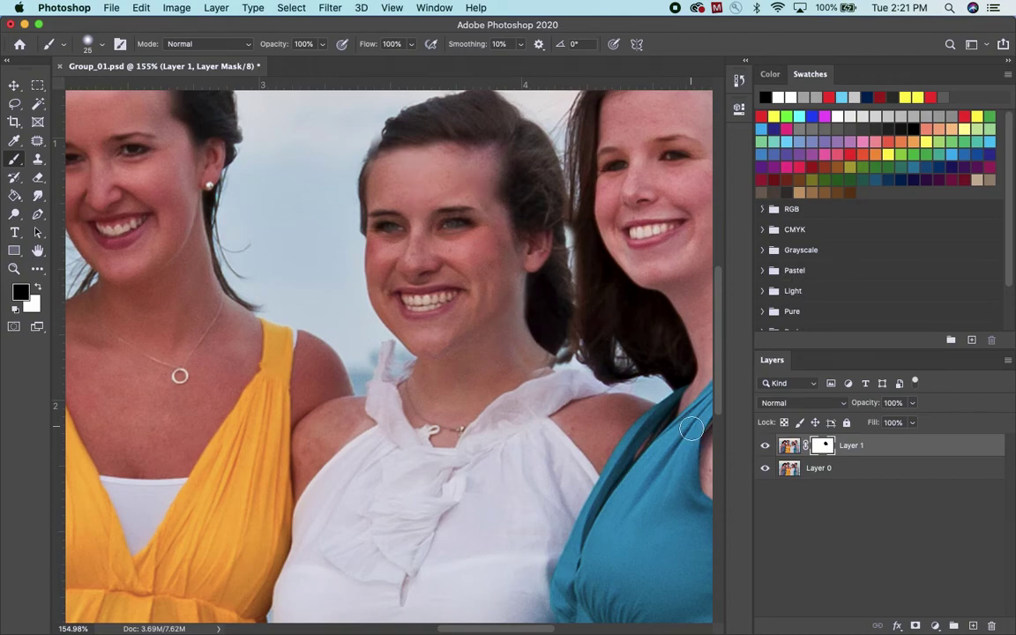
With Layer 0 hidden, mask out the leftover dark spot in the face hole, then show Layer 0 again.
left_click(765, 470)
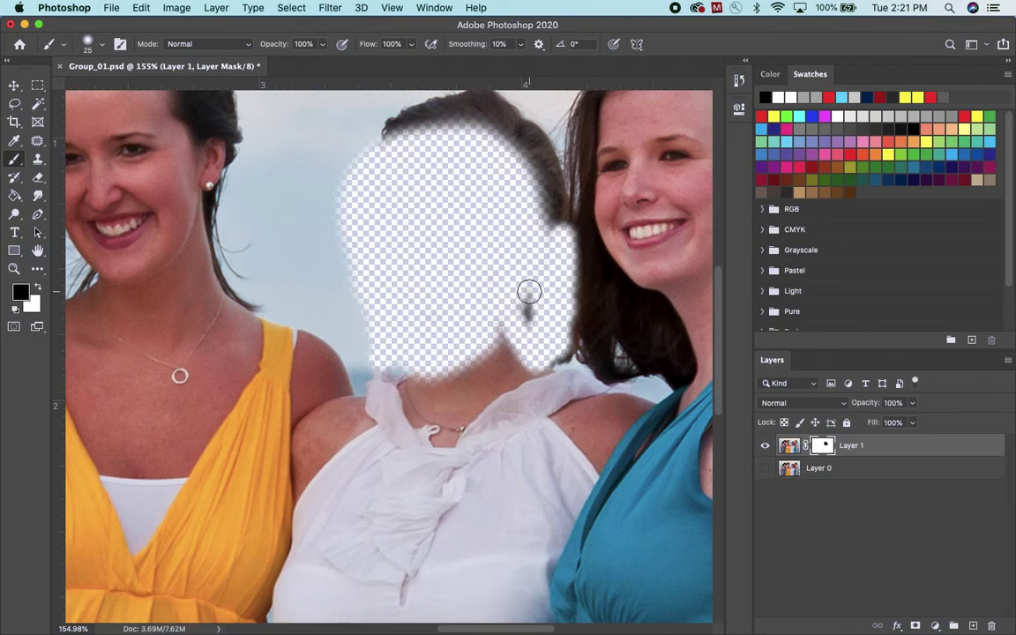
left_click_drag(526, 311, 531, 324)
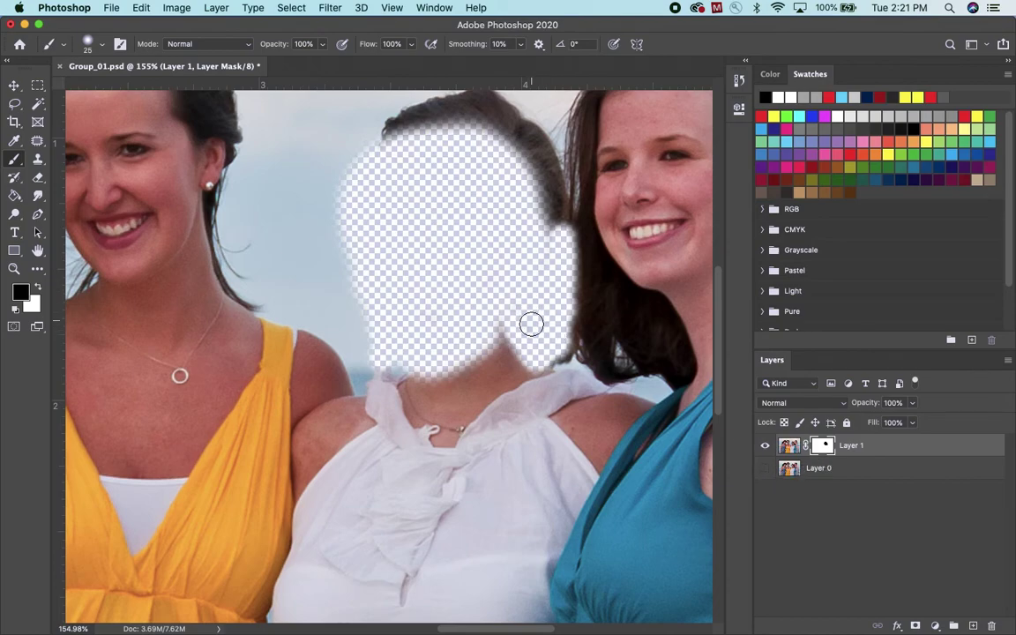
left_click(765, 469)
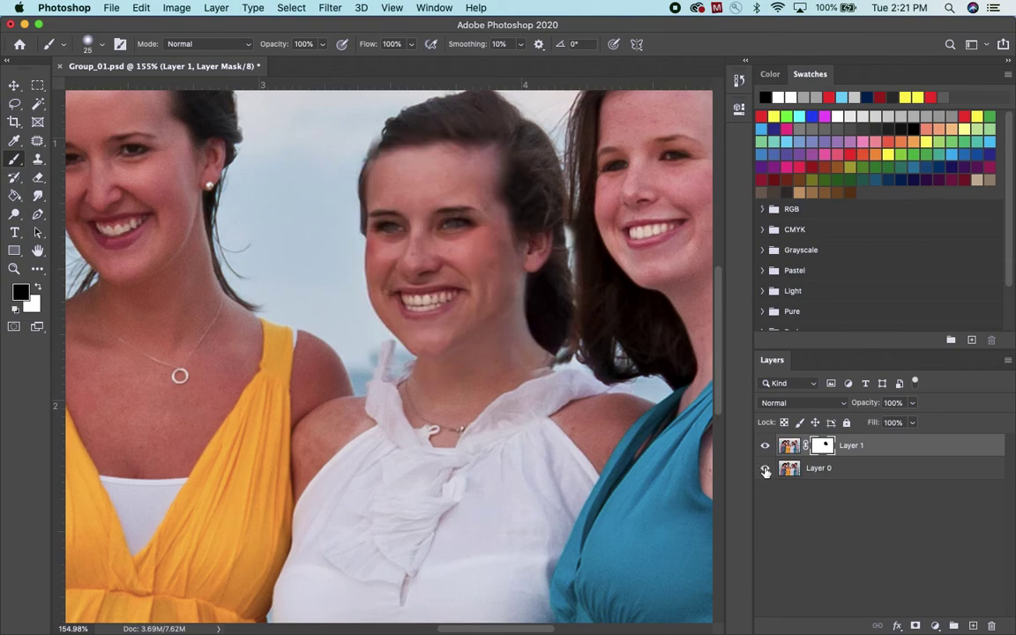